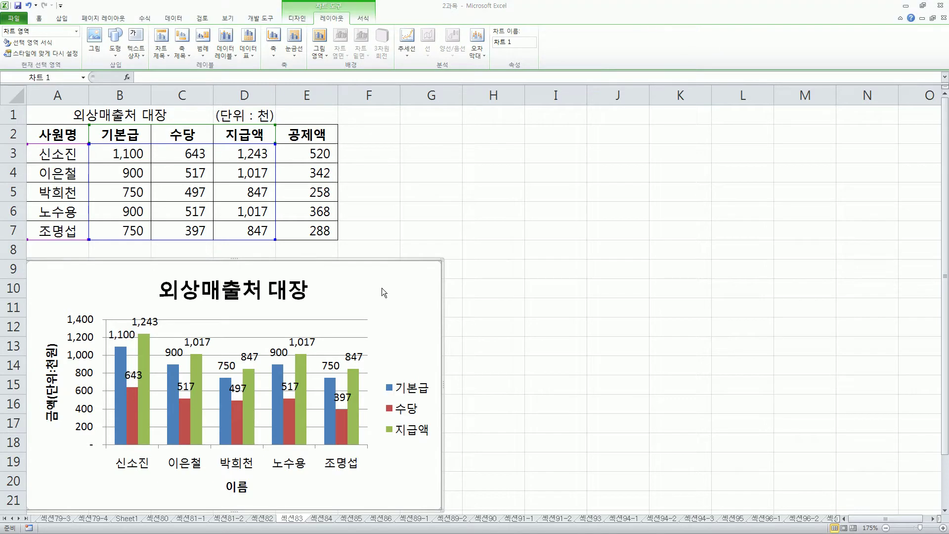
Open the chart's Select Data Source dialog and move it clear of the table.
drag(312, 2, 351, 11)
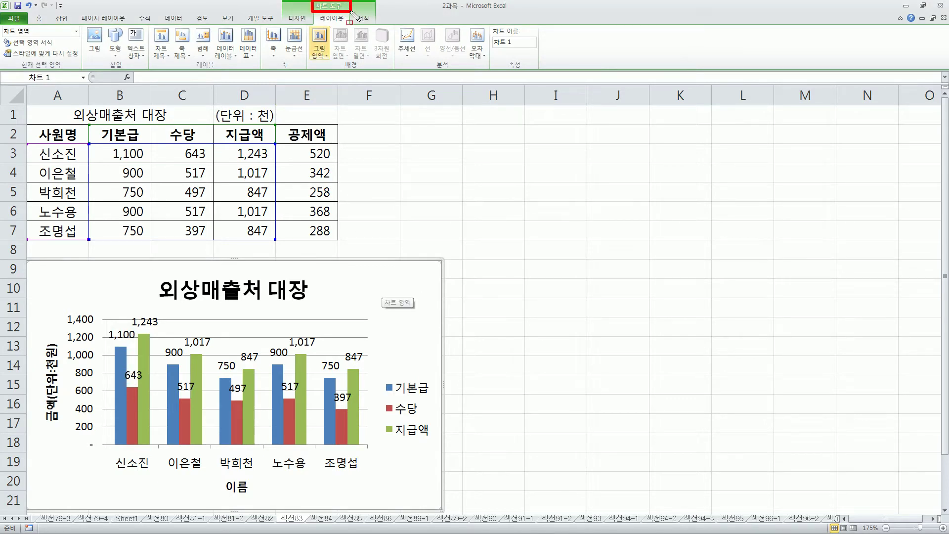
drag(283, 8, 310, 21)
key(Escape)
click(298, 20)
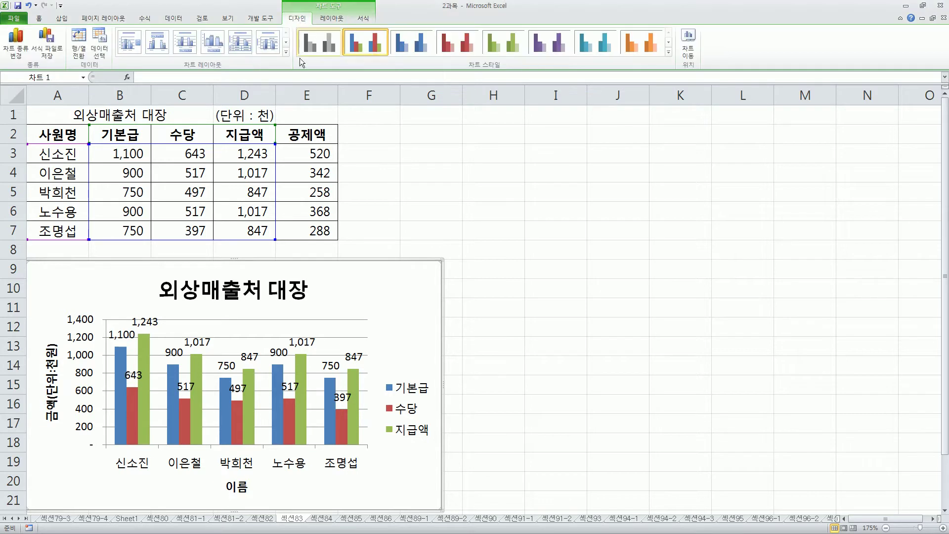
drag(88, 24, 116, 80)
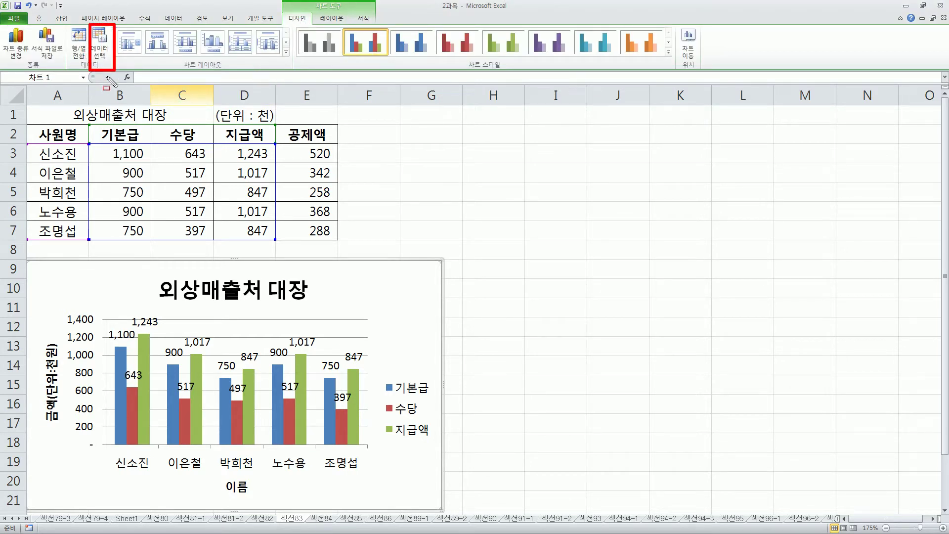
key(Escape)
click(103, 49)
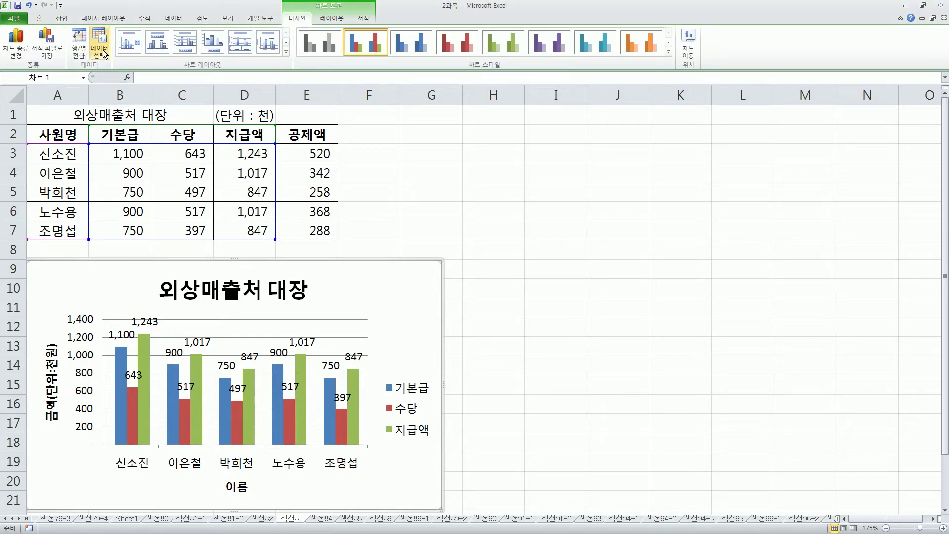
drag(200, 155, 470, 129)
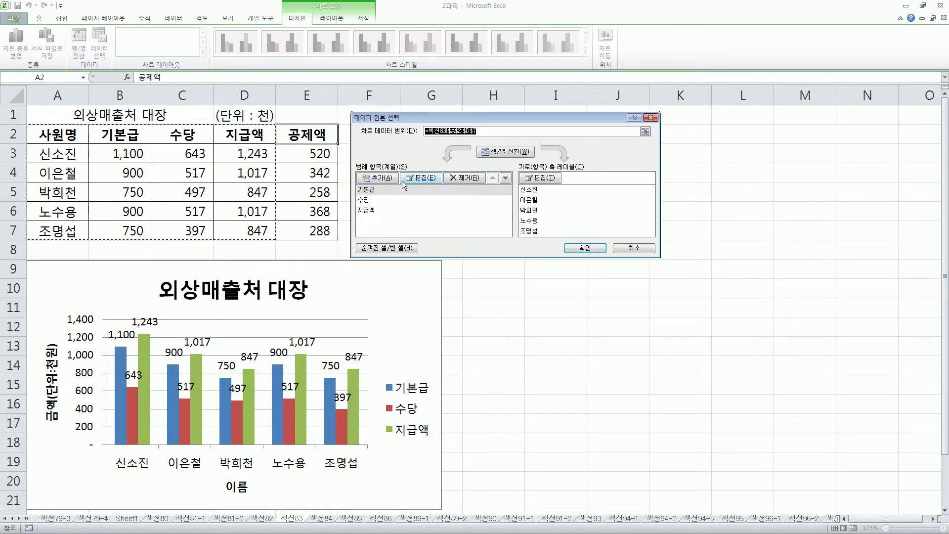
drag(360, 171, 393, 187)
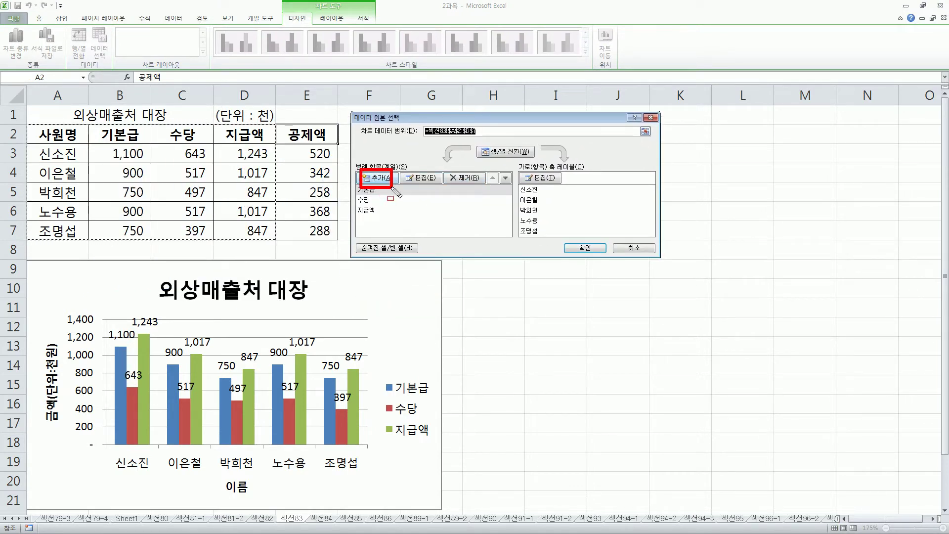
key(Escape)
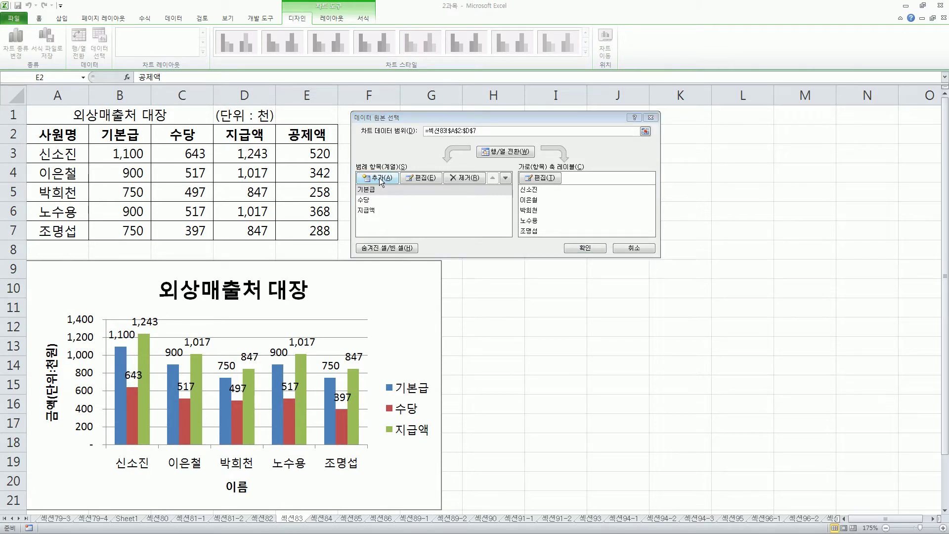
Add a new legend series to the chart and take its name from cell E2 (공제액).
click(380, 178)
drag(261, 186, 412, 252)
mouse_move(309, 256)
mouse_down()
mouse_move(367, 277)
mouse_move(361, 303)
mouse_up()
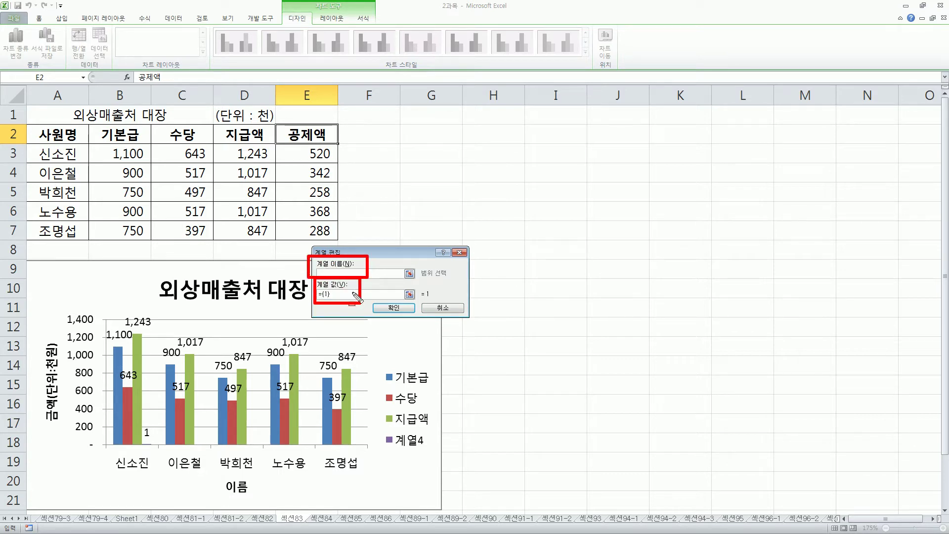
click(352, 273)
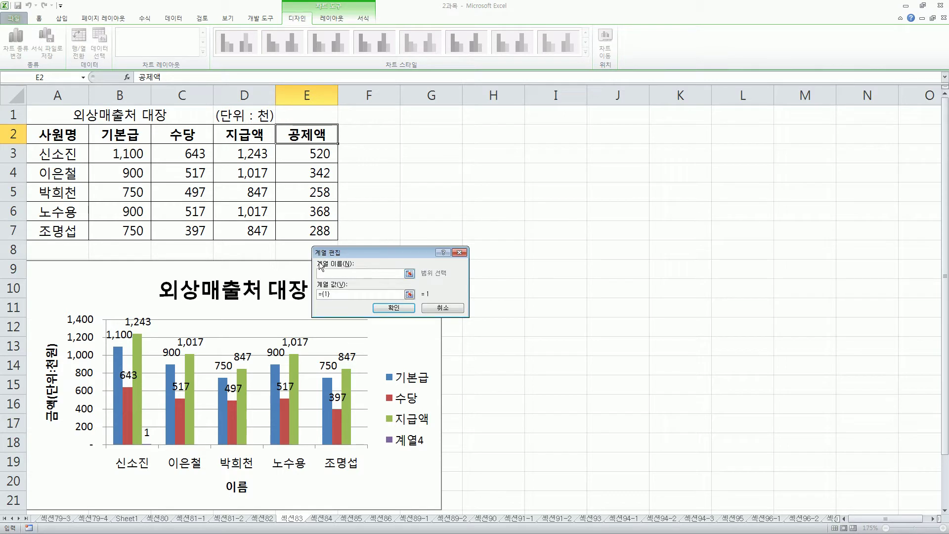
click(307, 134)
Set the new 공제액 series' values to the range E3:E7 and accept the series definition.
click(339, 293)
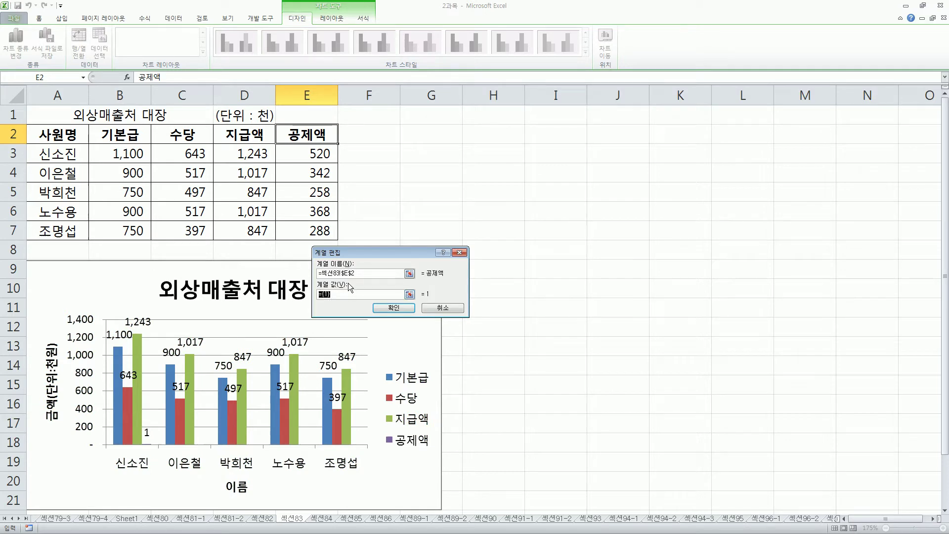
drag(308, 152, 304, 227)
drag(292, 148, 338, 226)
drag(319, 298, 374, 299)
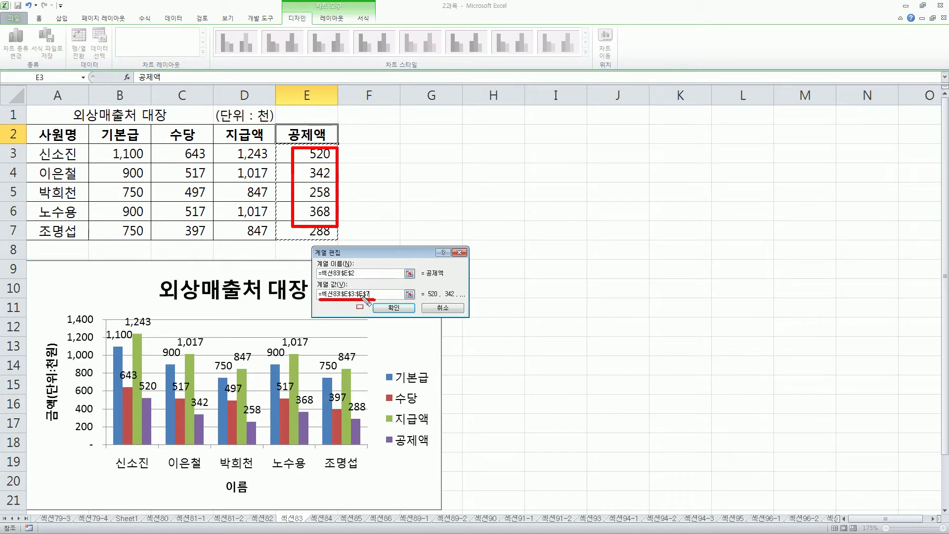
key(Escape)
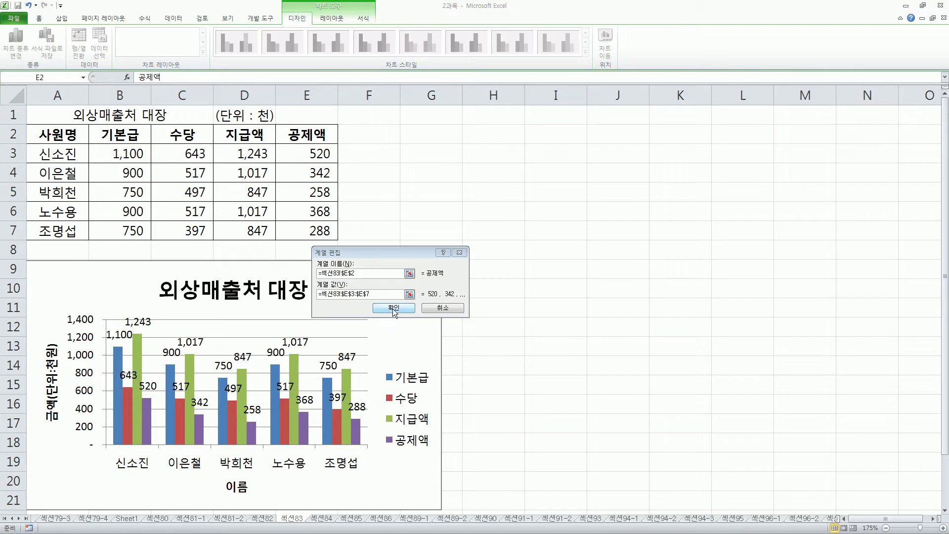
click(394, 309)
Move the data source dialog off the chart and apply the added 공제액 series.
drag(441, 118, 314, 114)
key(ctrl+2)
drag(224, 210, 255, 228)
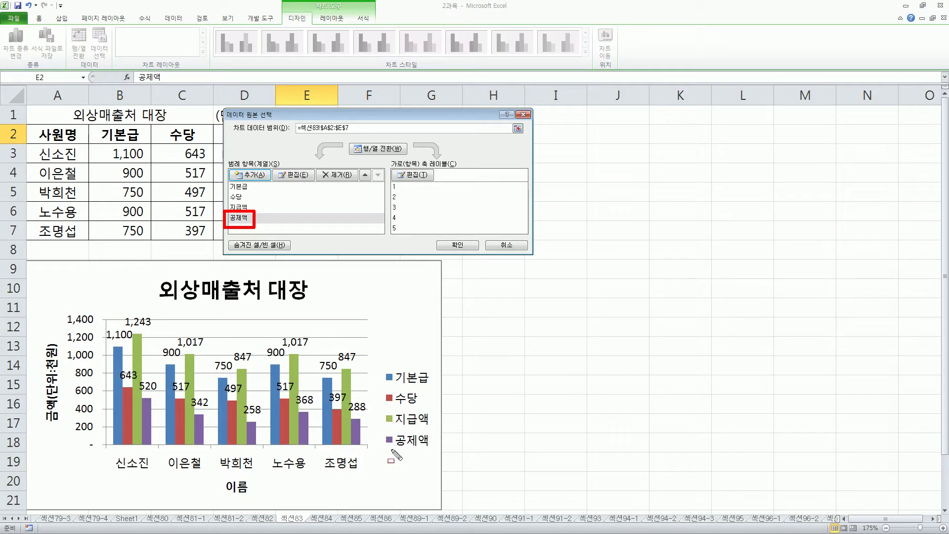
drag(382, 429, 435, 452)
drag(349, 414, 369, 452)
drag(299, 407, 319, 455)
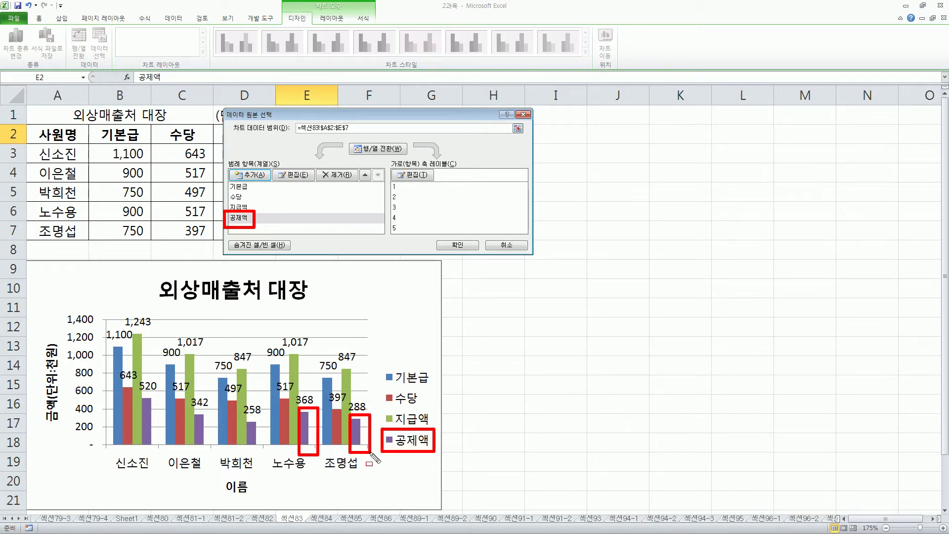
key(Escape)
click(457, 245)
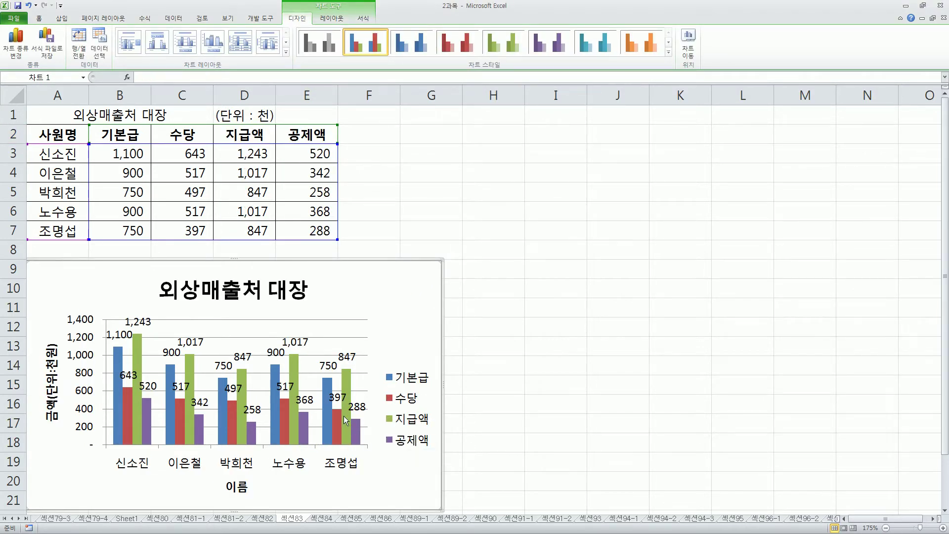
key(Escape)
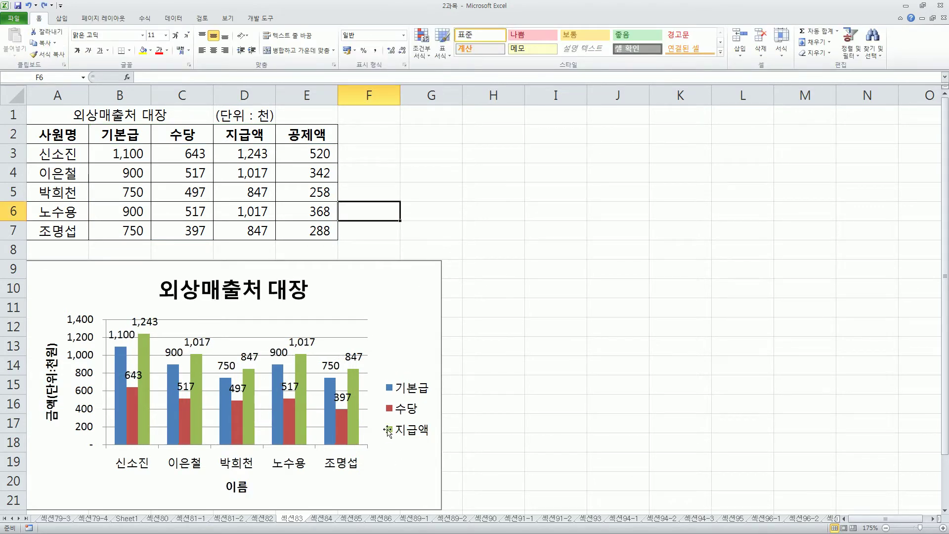
Copy the 공제액 column range E2:E7 and paste it into the chart as a new data series.
click(320, 152)
click(369, 165)
drag(333, 141, 321, 225)
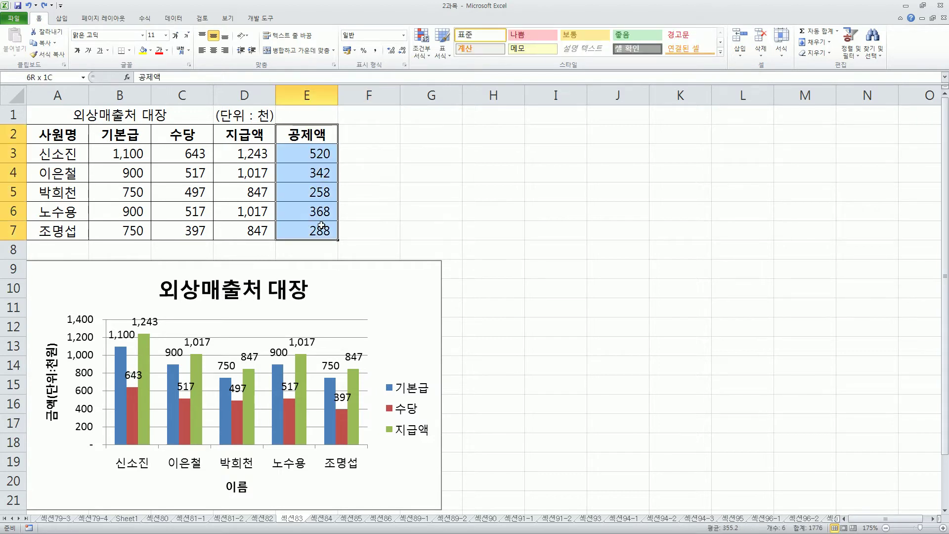
click(320, 137)
drag(311, 133, 321, 223)
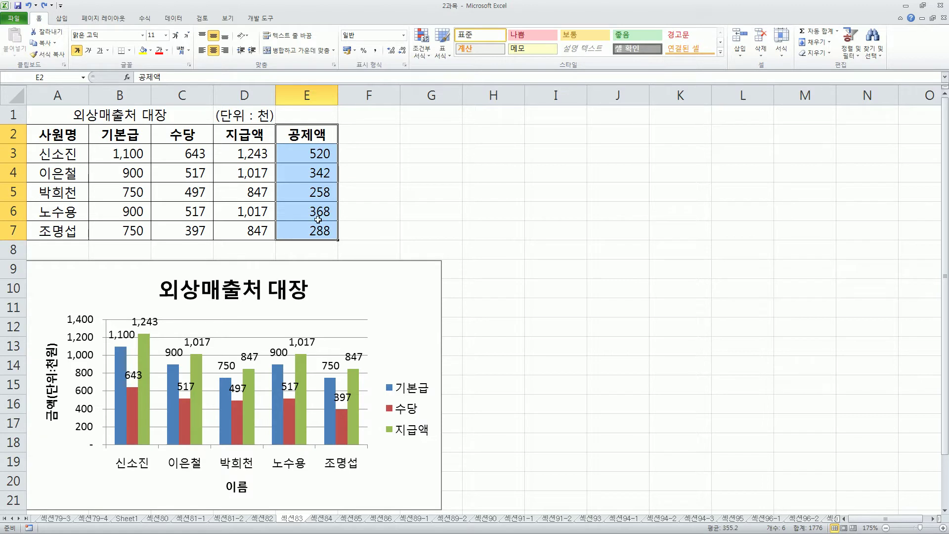
drag(274, 122, 341, 246)
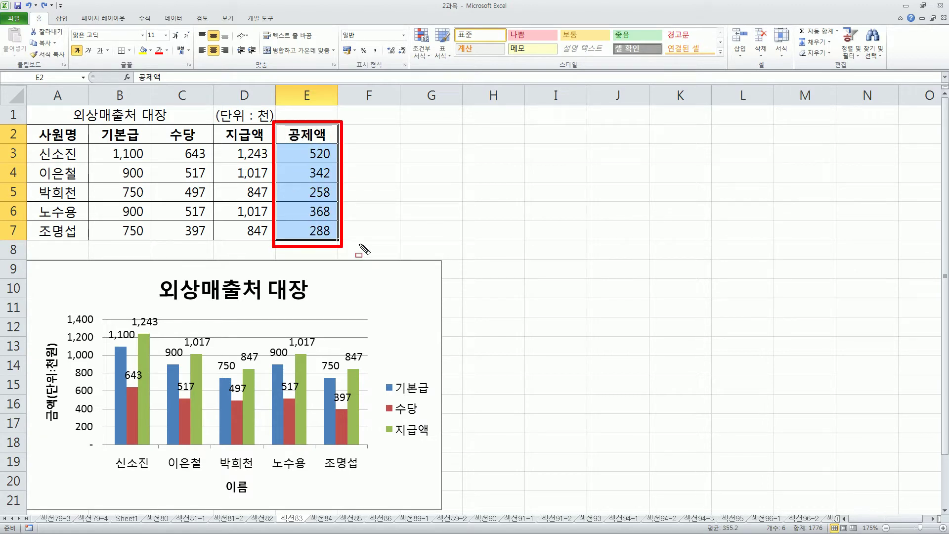
key(Escape)
key(ctrl+c)
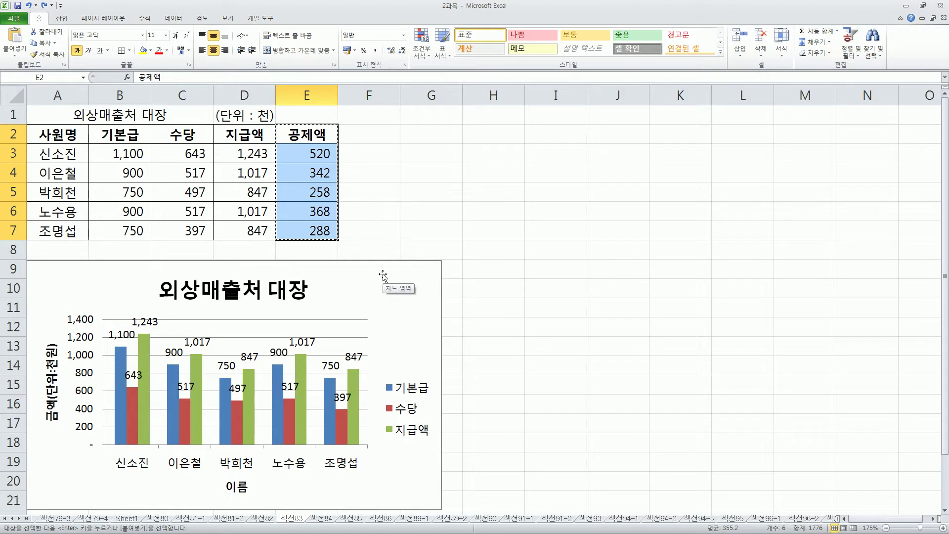
click(368, 279)
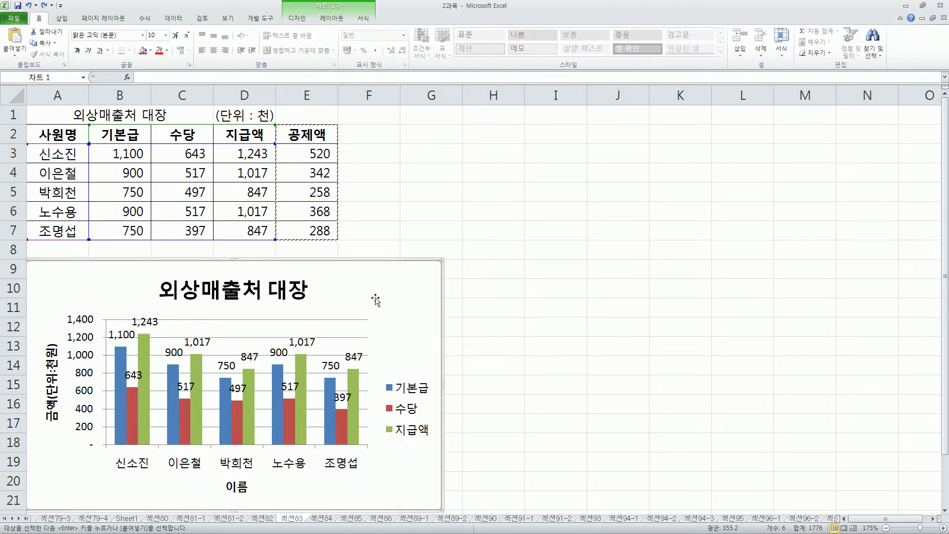
key(ctrl+v)
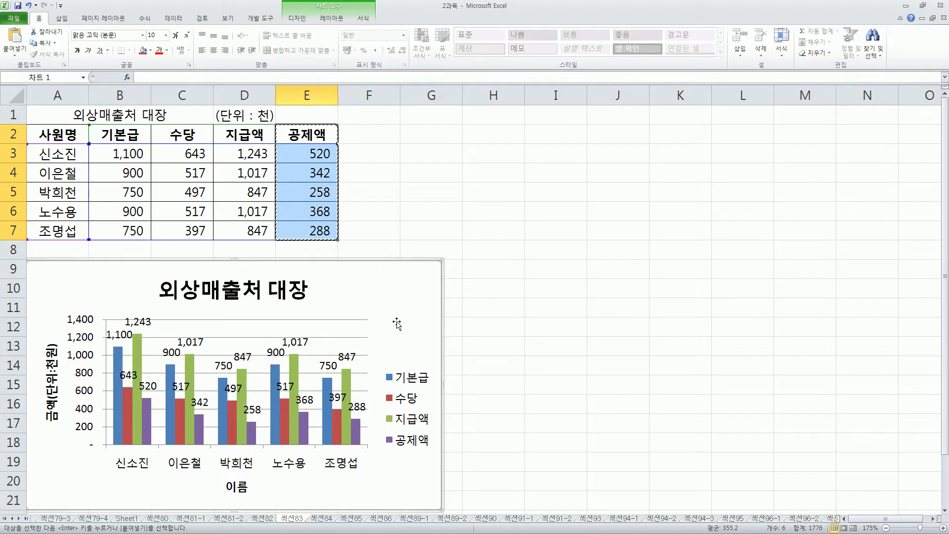
Select the 지급액 series in the chart and add a trendline to it through the additional trendline options.
click(138, 346)
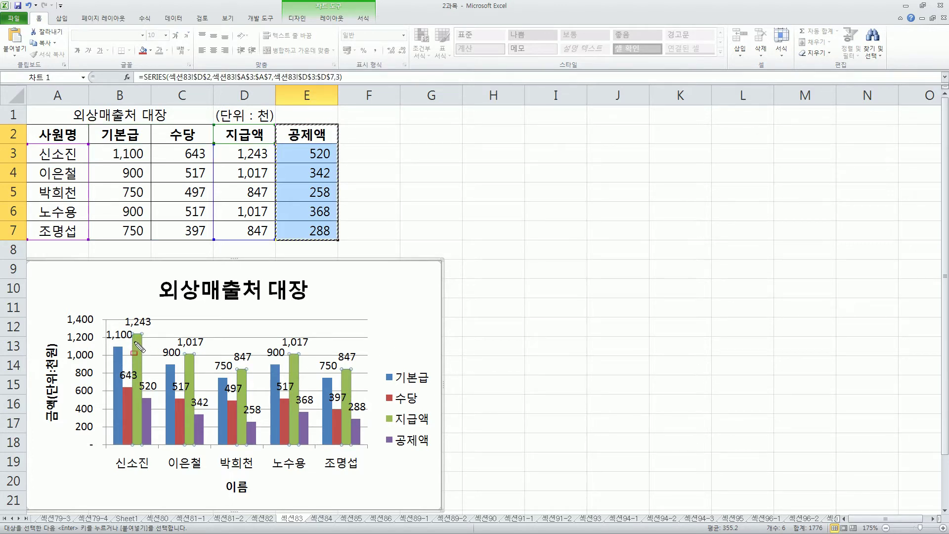
mouse_move(136, 336)
mouse_down()
mouse_move(135, 385)
mouse_move(140, 335)
mouse_up()
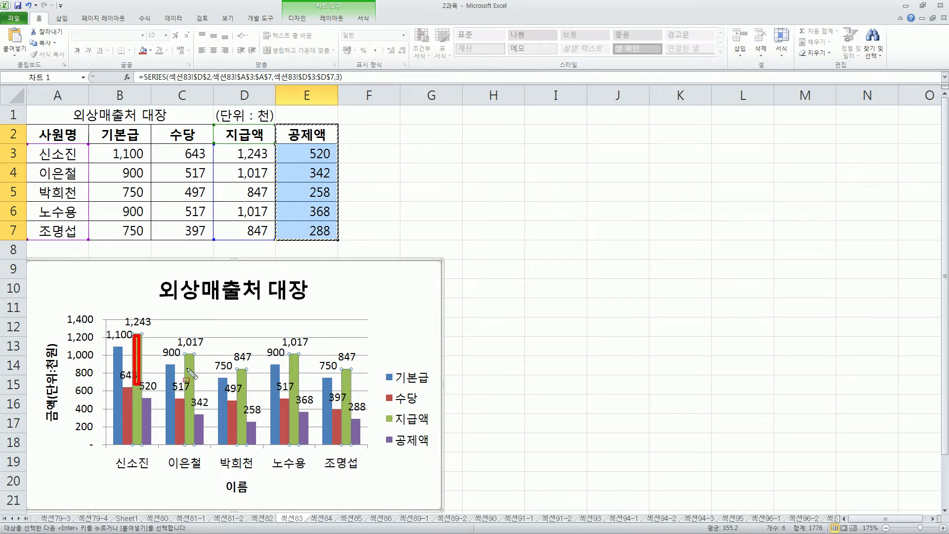
mouse_move(188, 356)
mouse_down()
mouse_move(192, 400)
mouse_move(247, 403)
mouse_up()
mouse_move(287, 357)
mouse_down()
mouse_move(296, 345)
mouse_move(306, 358)
mouse_up()
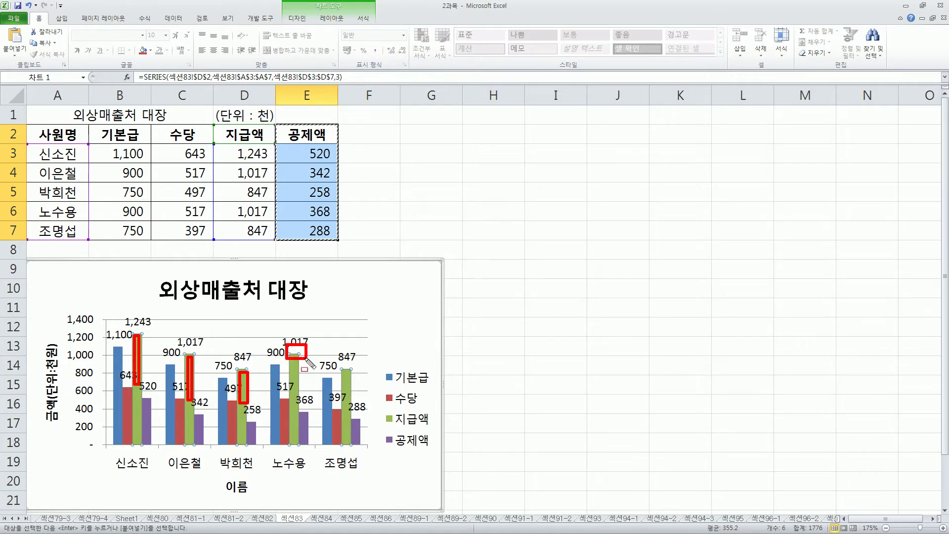
drag(233, 364, 257, 375)
drag(173, 346, 201, 357)
drag(126, 327, 160, 341)
drag(332, 359, 364, 374)
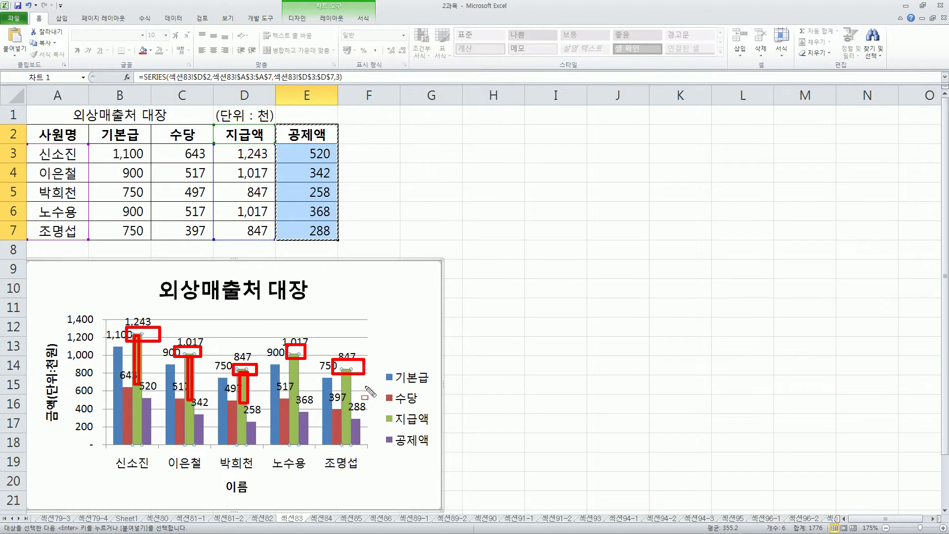
key(Escape)
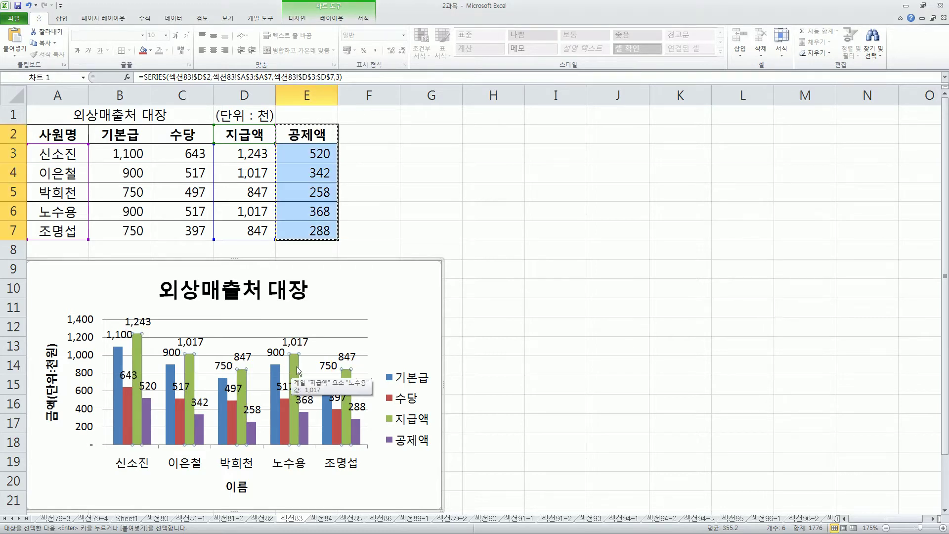
click(325, 20)
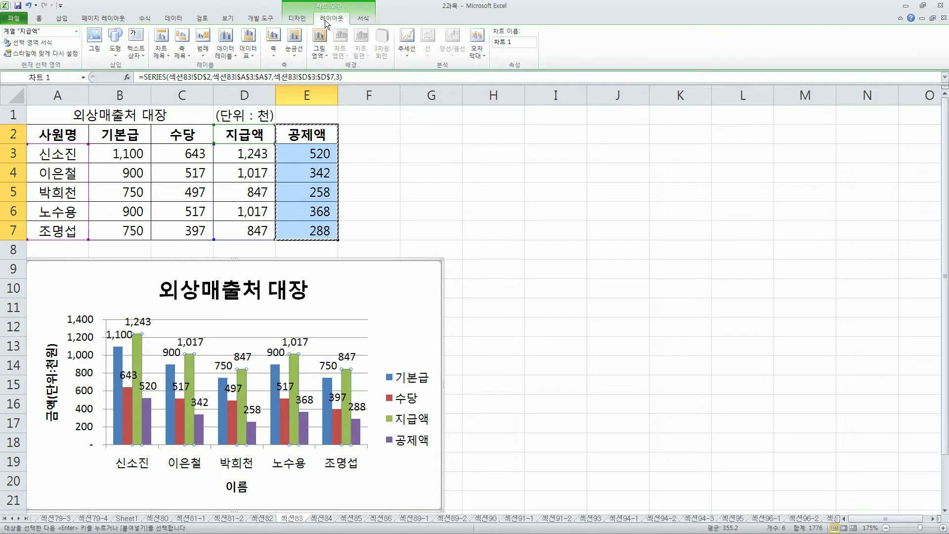
drag(396, 20, 424, 72)
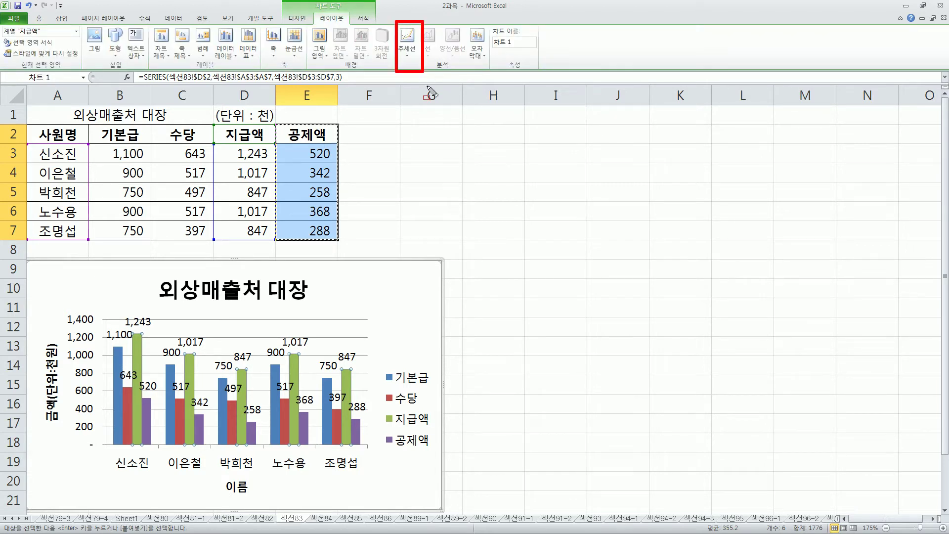
key(Escape)
click(408, 44)
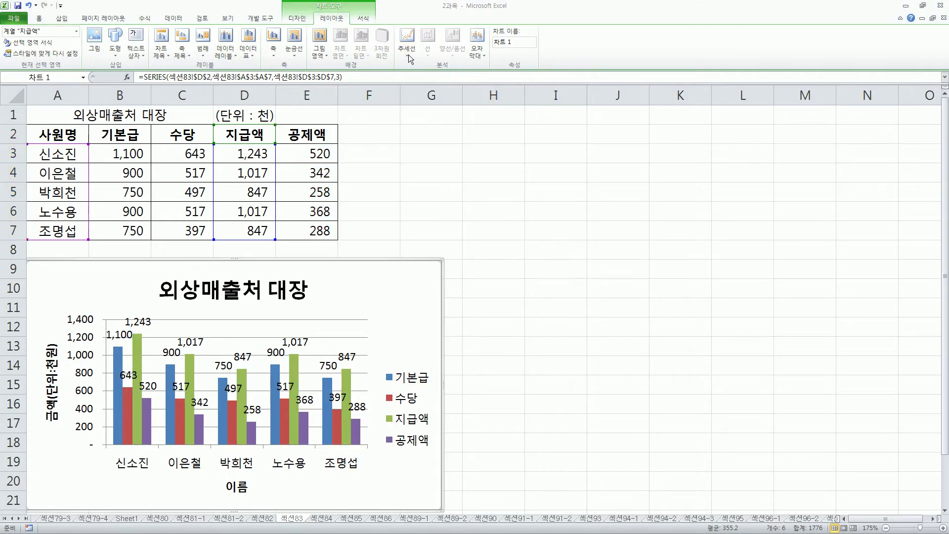
click(409, 55)
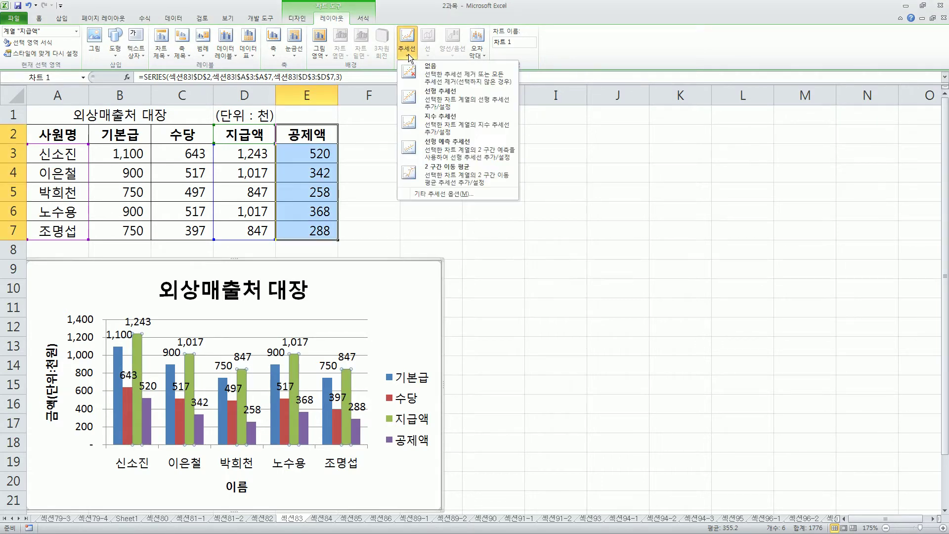
click(429, 194)
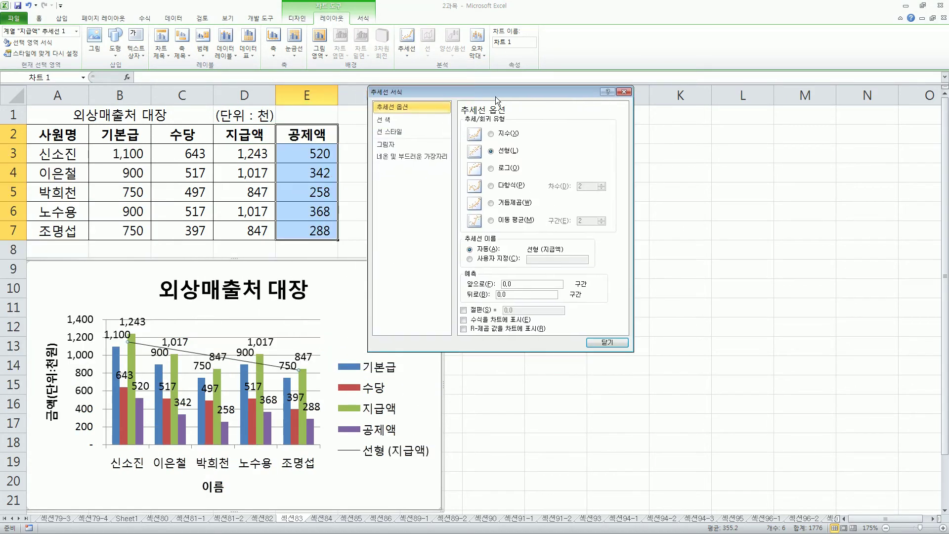
Move the Format Trendline dialog, keep the 선형 (linear) type for the 지급액 trendline and close the dialog.
drag(362, 97, 406, 106)
mouse_move(473, 135)
mouse_down()
mouse_move(515, 223)
mouse_move(548, 252)
mouse_move(536, 237)
mouse_up()
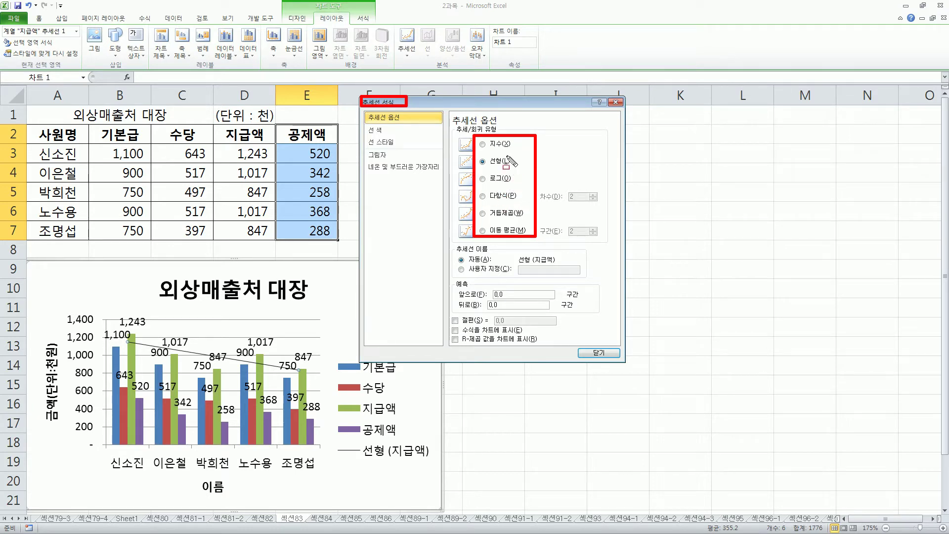
drag(475, 154, 511, 169)
drag(574, 342, 608, 358)
key(Escape)
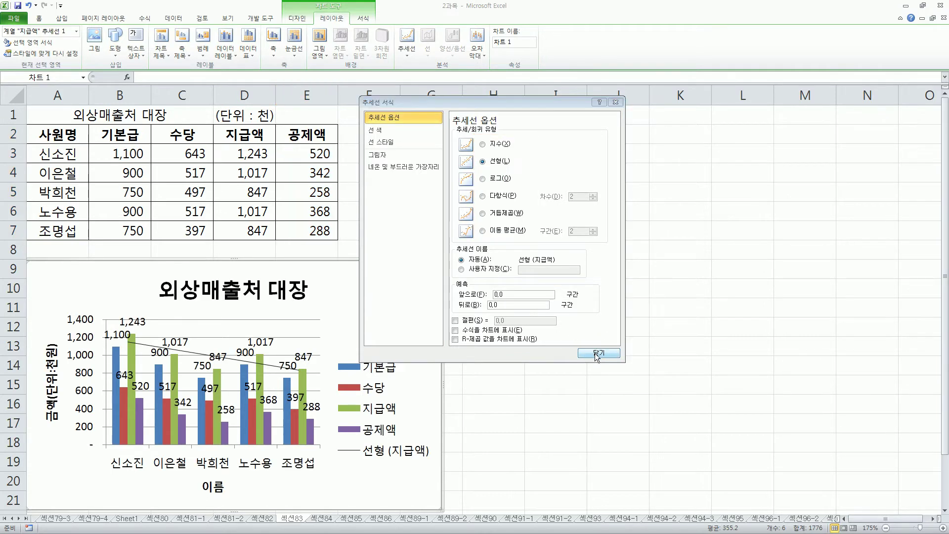
click(598, 354)
mouse_move(126, 341)
mouse_down()
mouse_move(271, 377)
mouse_move(309, 375)
mouse_up()
key(Escape)
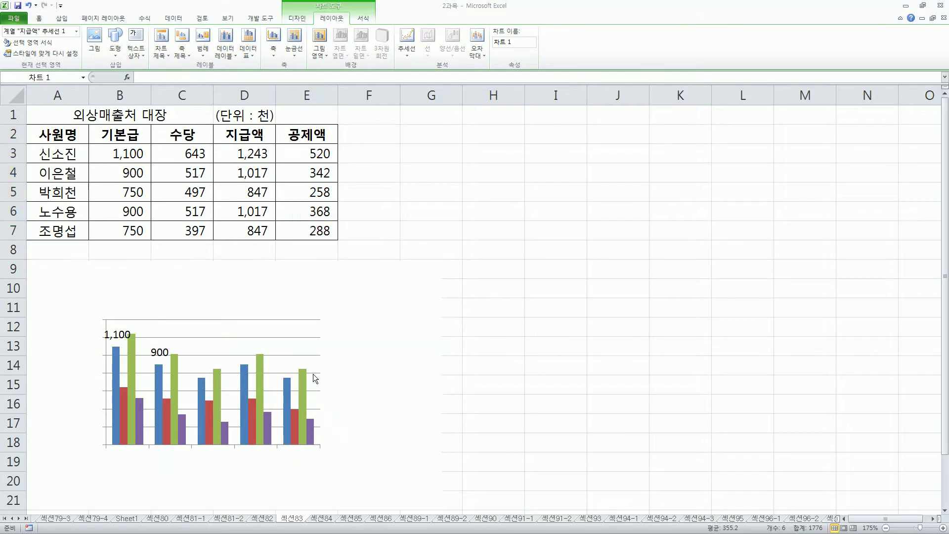
Add a second trendline to the 지급액 series in the chart.
click(323, 387)
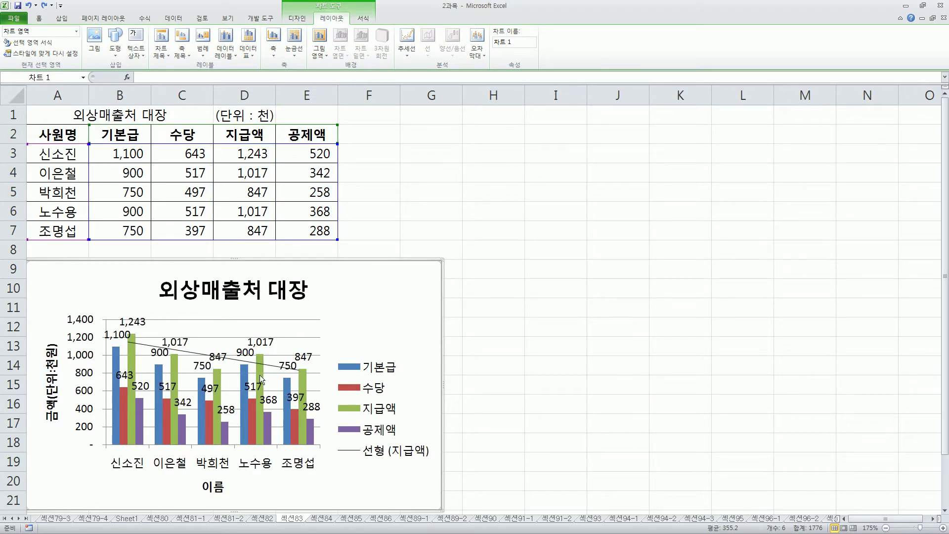
click(303, 380)
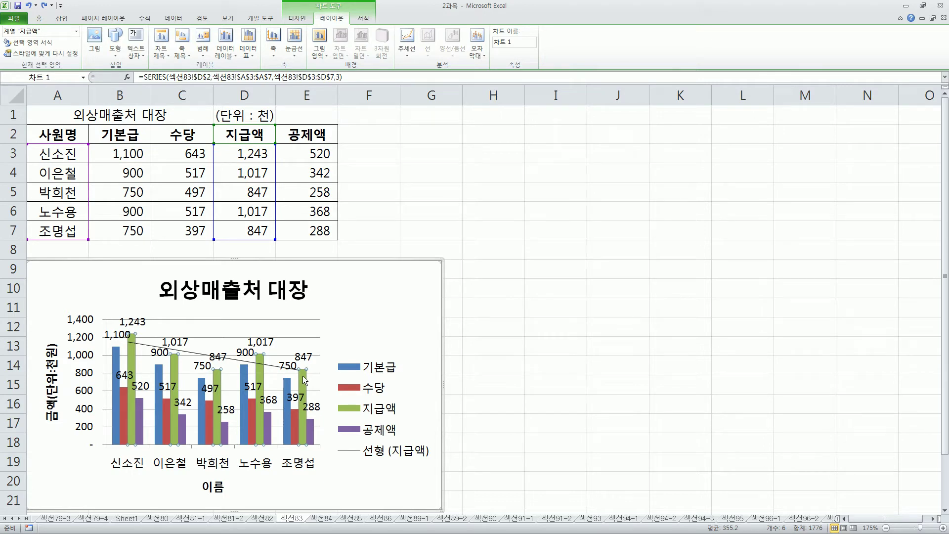
right_click(303, 380)
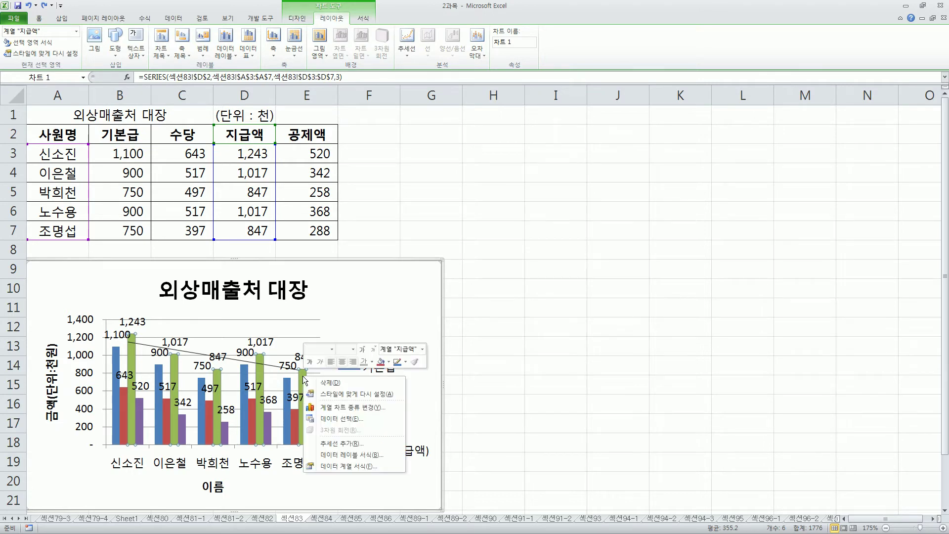
click(337, 444)
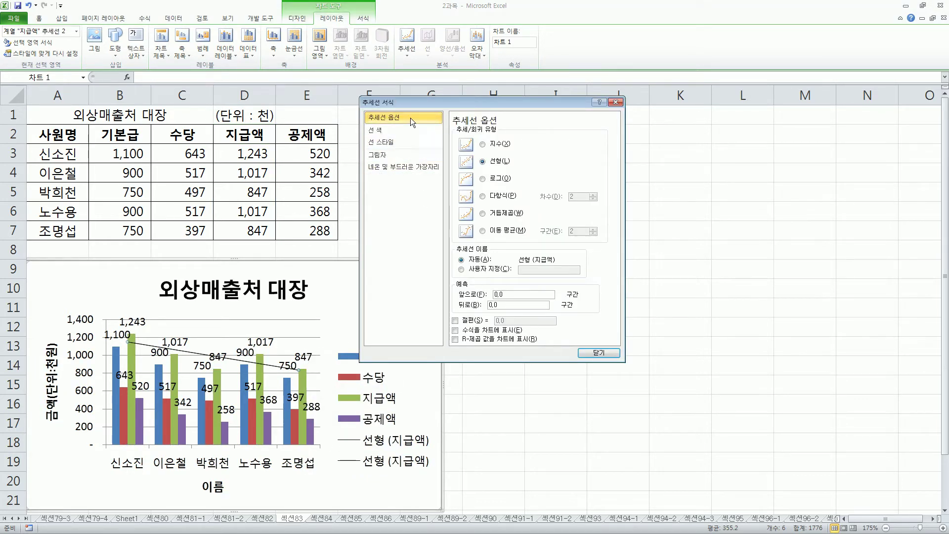
Try the 다항식, 거듭제곱, 이동 평균, 선형 and 지수 types on the new 지급액 trendline.
click(482, 196)
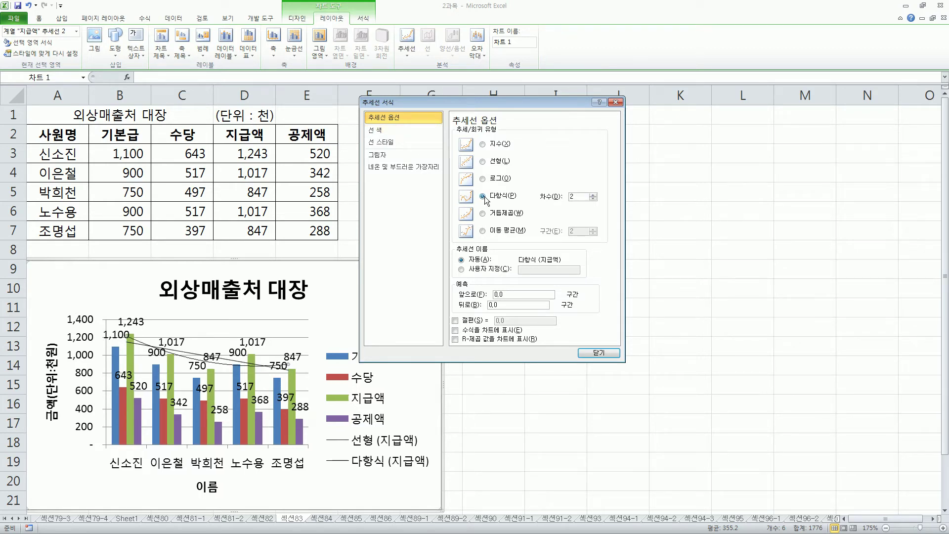
click(483, 214)
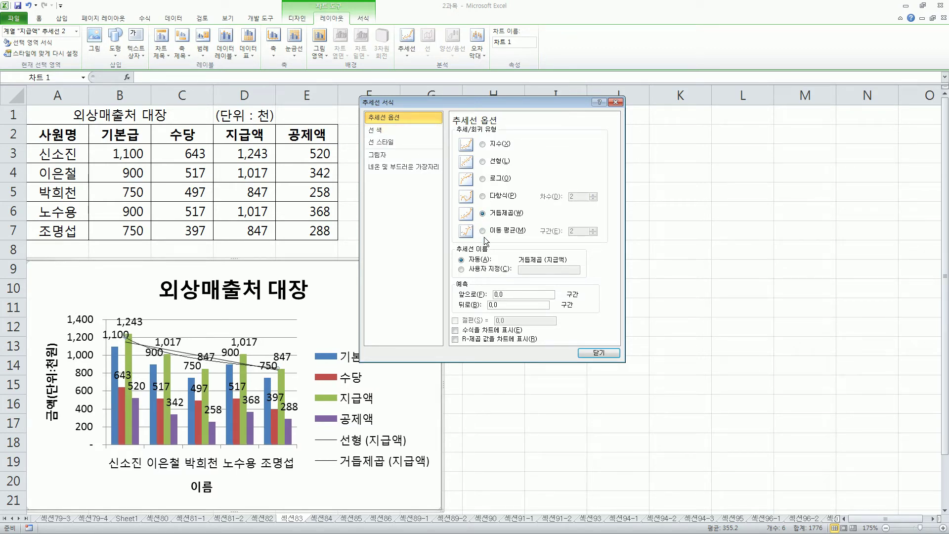
click(482, 231)
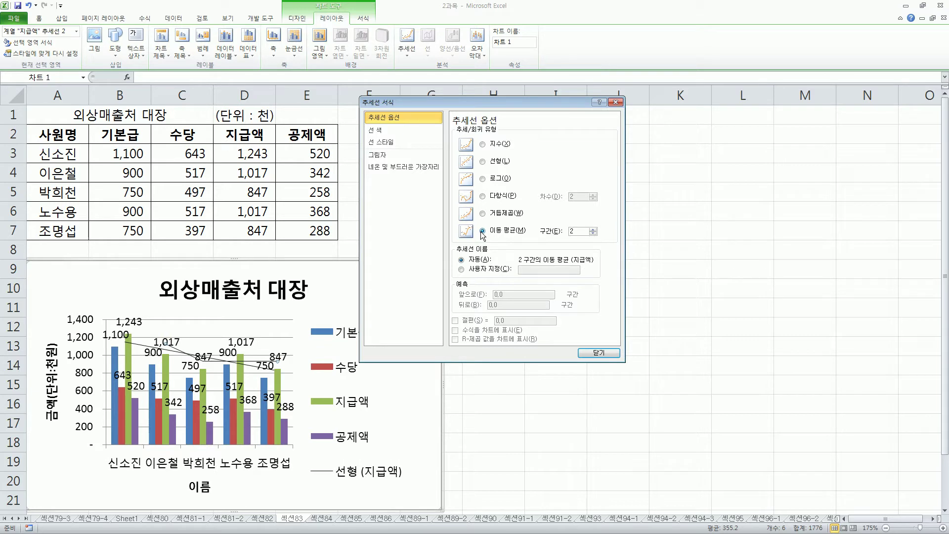
click(483, 162)
click(483, 144)
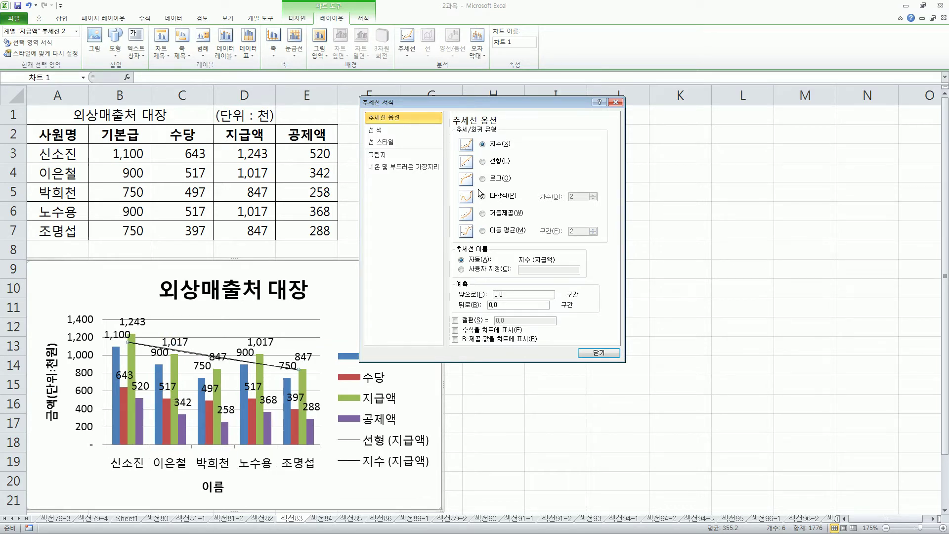
Apply the 이동 평균 (moving average) type with a period of 2 to the new 지급액 trendline and enlarge the chart upward and rightward.
click(483, 231)
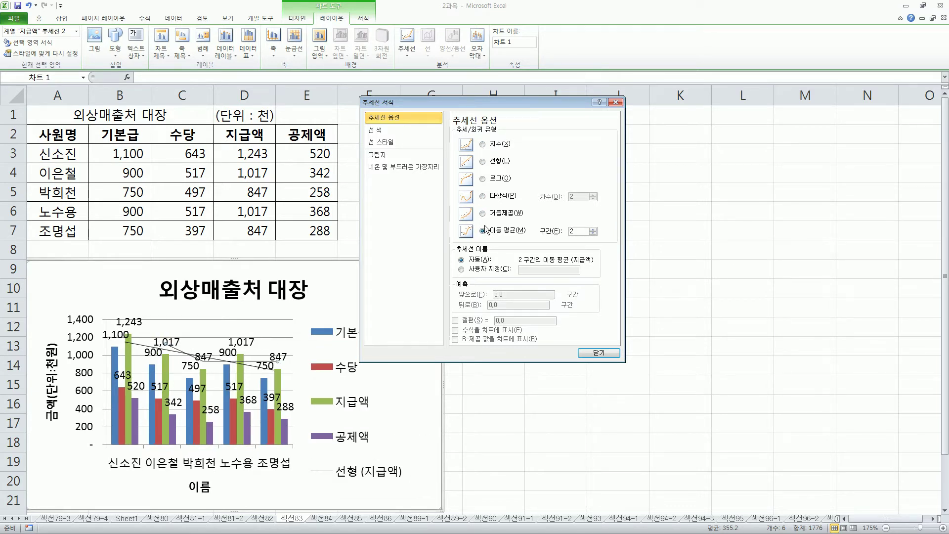
click(599, 354)
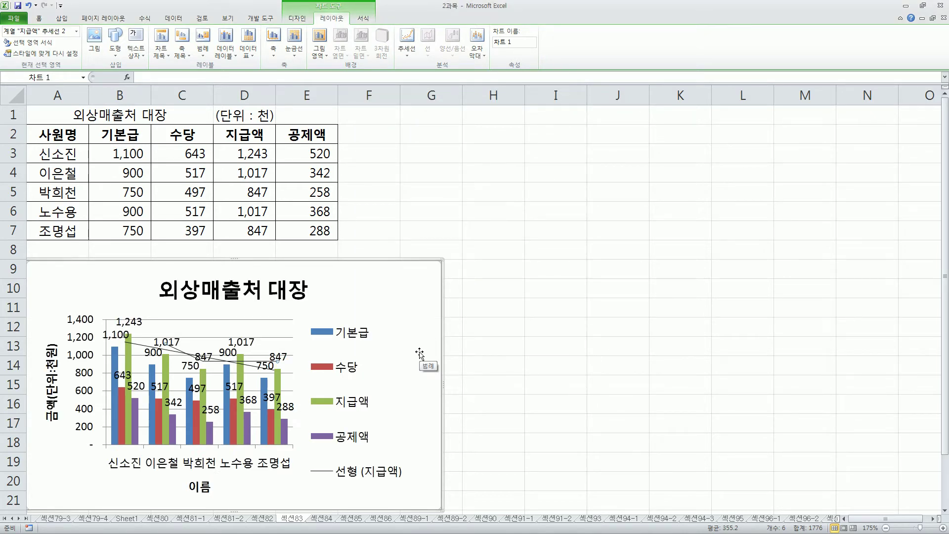
drag(441, 259, 471, 216)
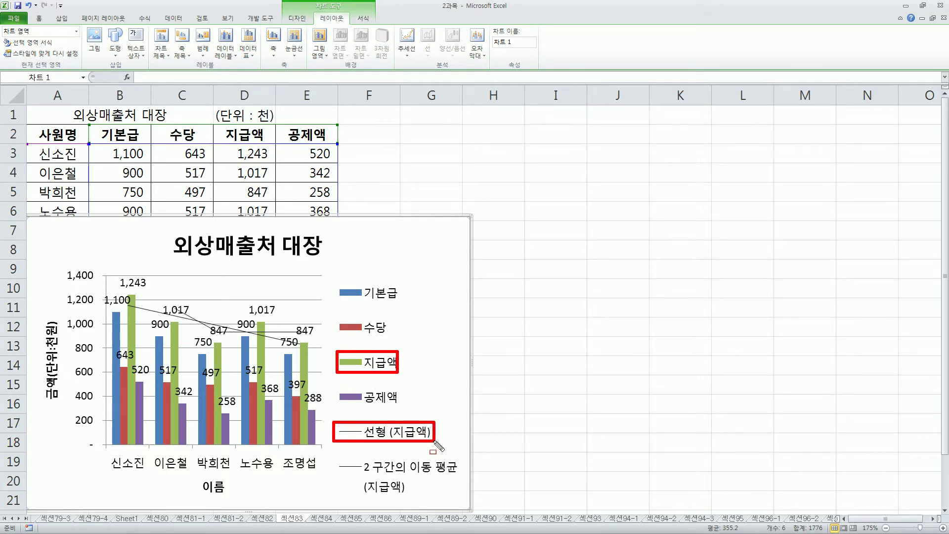
mouse_move(331, 459)
mouse_down()
mouse_move(383, 494)
mouse_move(461, 497)
mouse_up()
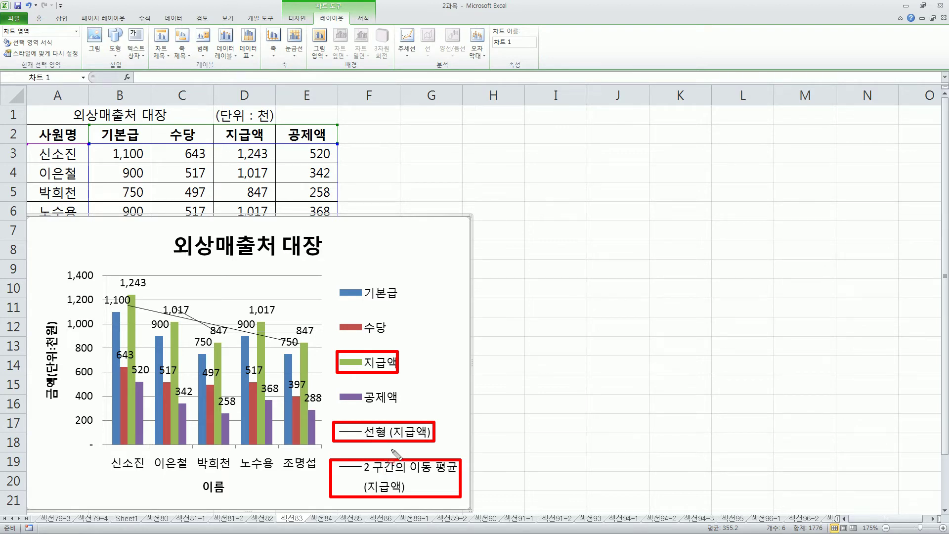
key(Escape)
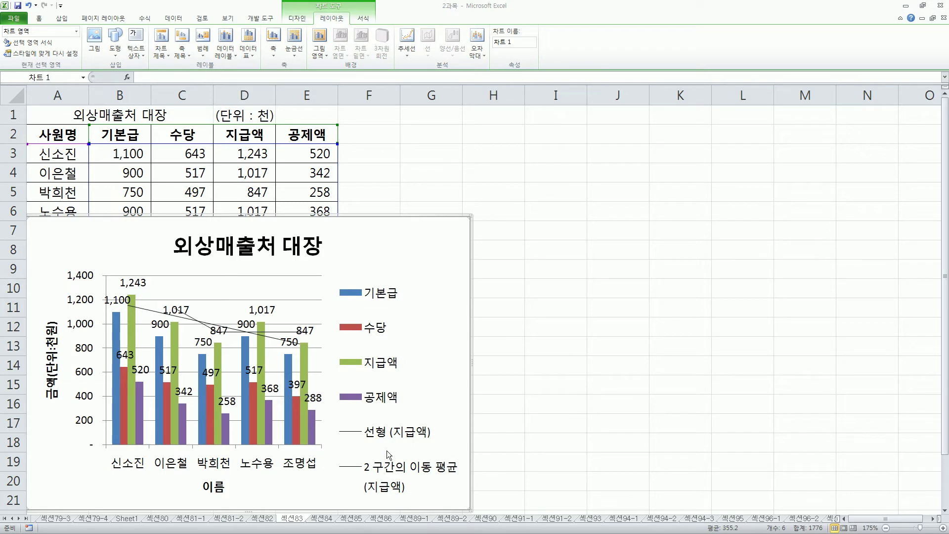
Delete both the 선형 (linear) and the 2-period moving average trendlines of the 지급액 series from the chart.
click(184, 322)
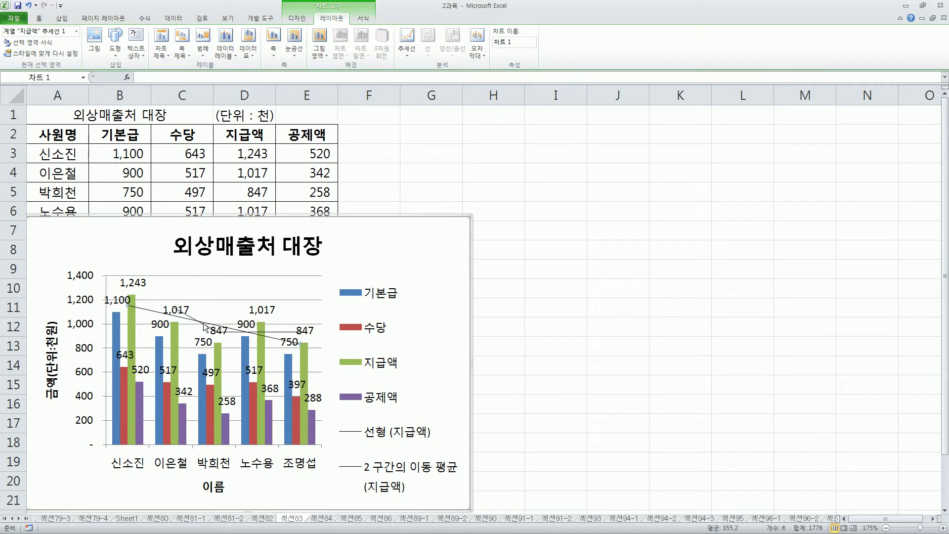
key(Delete)
click(202, 326)
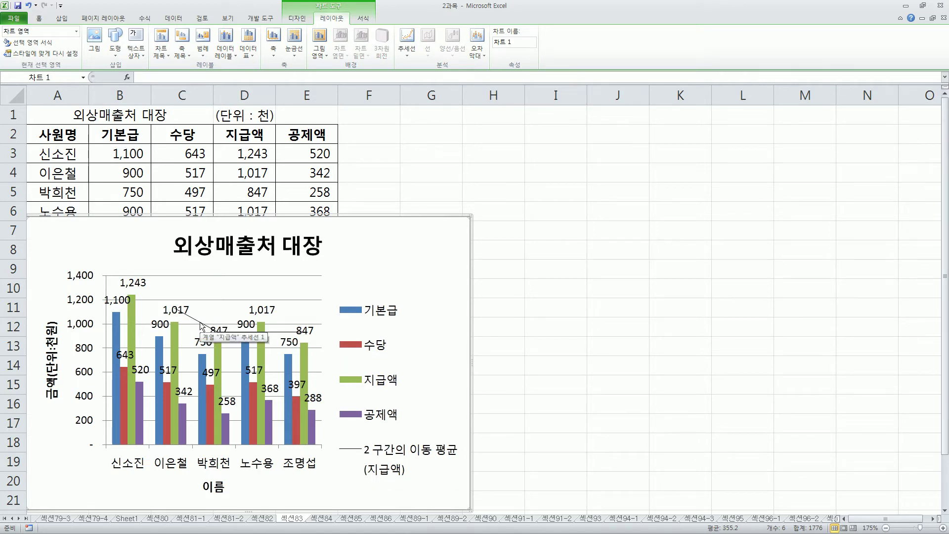
key(Delete)
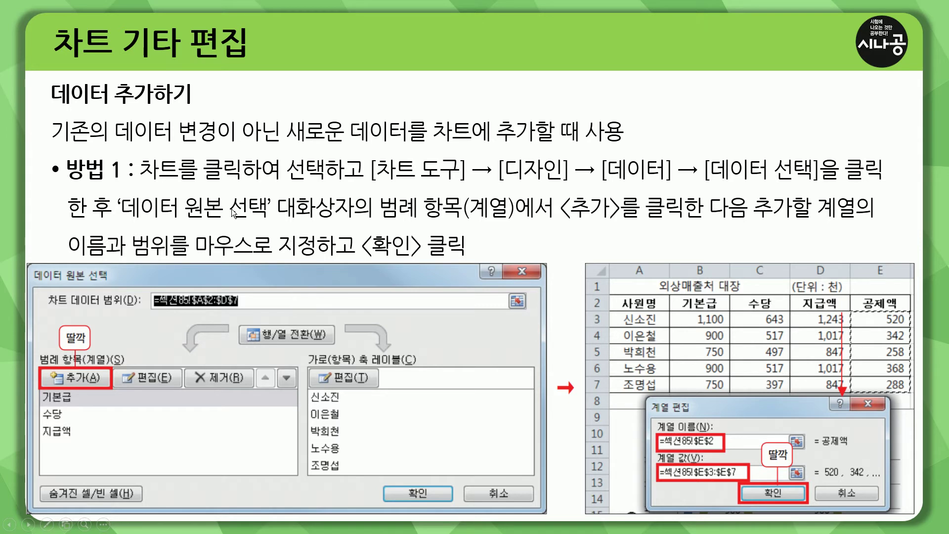
click(58, 89)
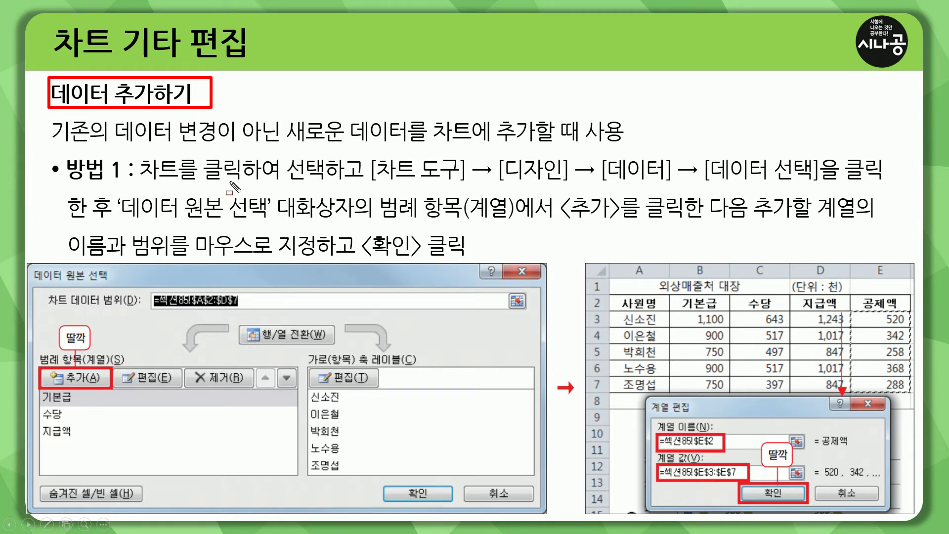
drag(365, 146, 828, 187)
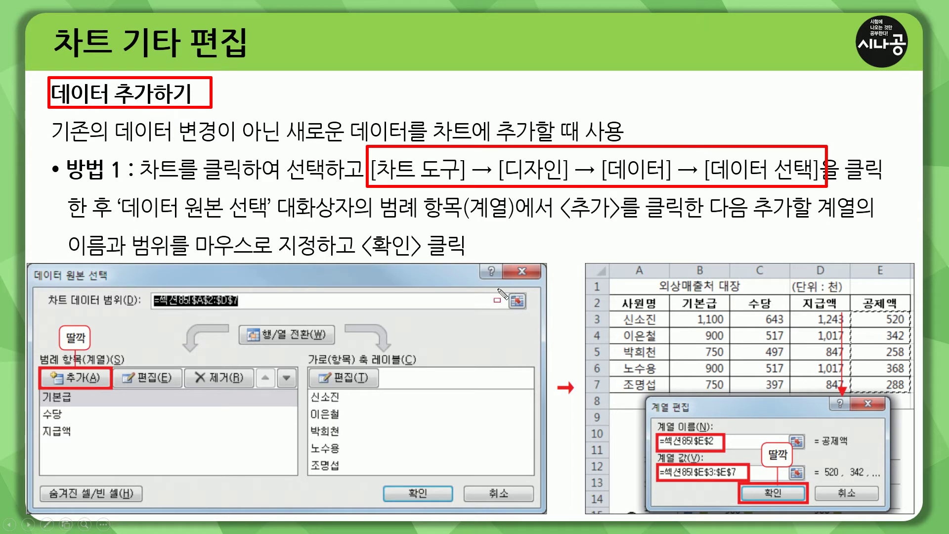
key(e)
key(ctrl+a)
click(557, 289)
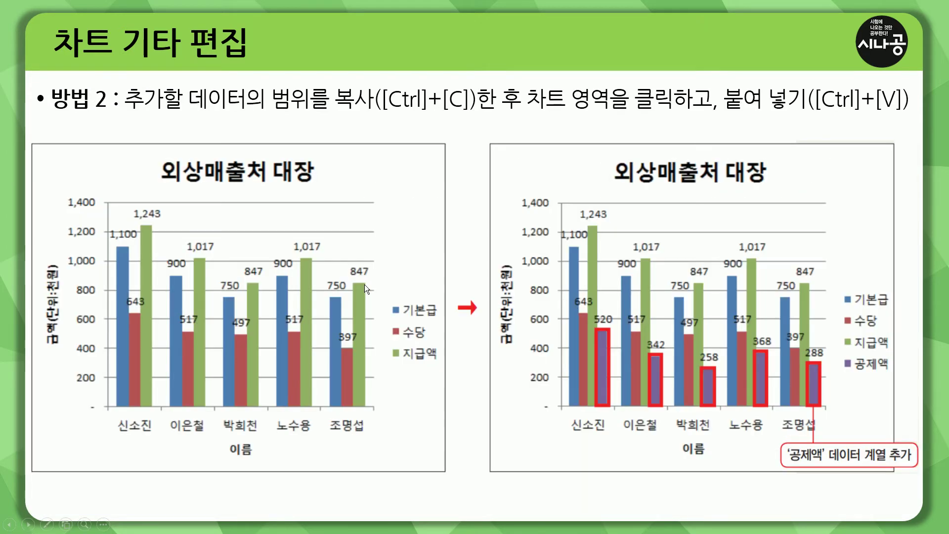
drag(371, 78, 495, 80)
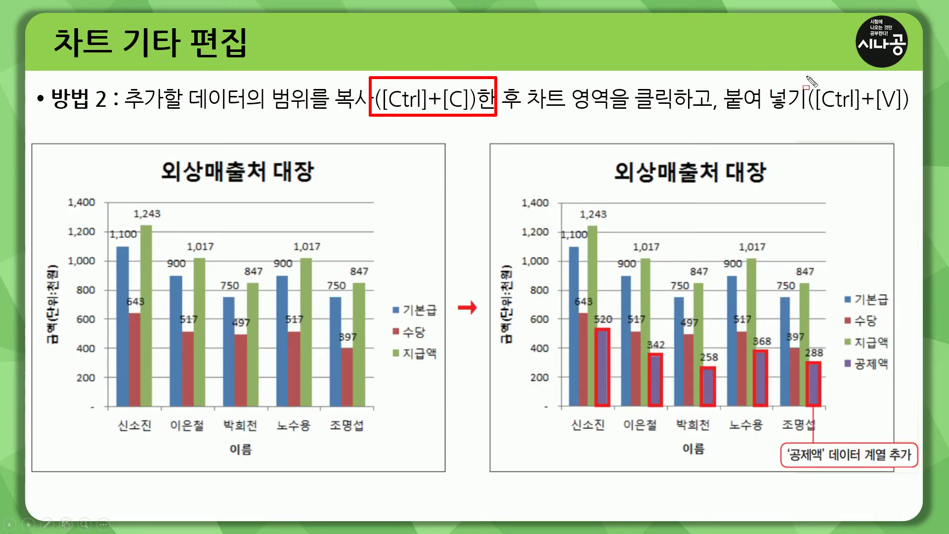
drag(807, 77, 903, 78)
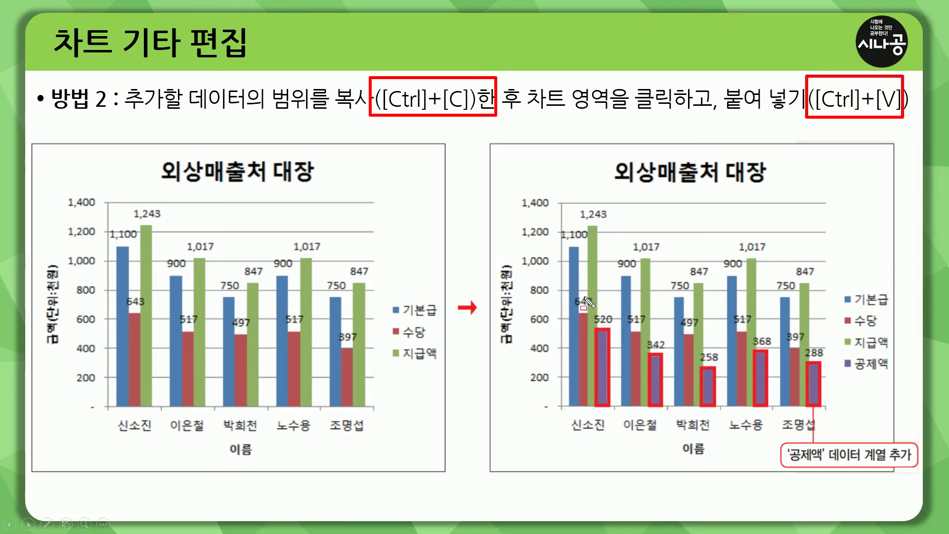
key(e)
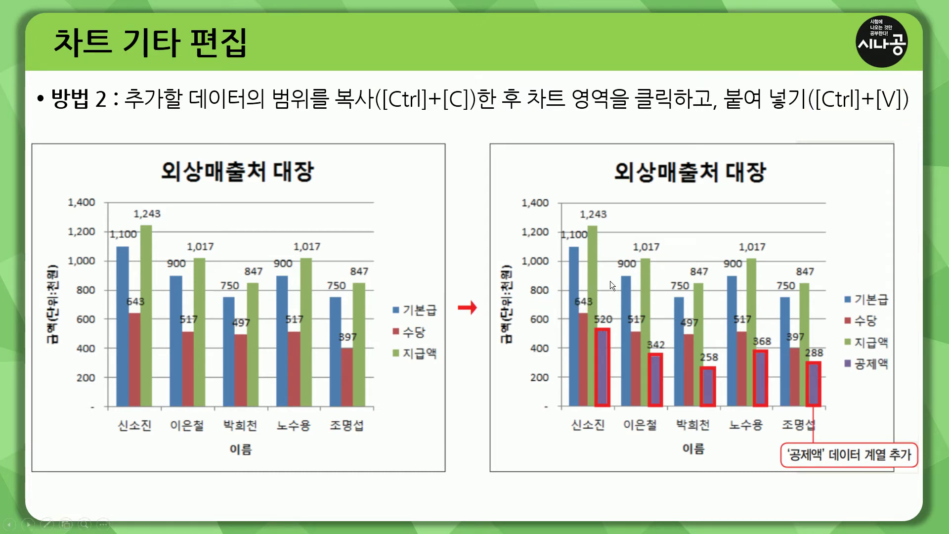
click(627, 281)
mouse_move(29, 85)
mouse_down()
mouse_move(184, 79)
mouse_move(185, 106)
mouse_up()
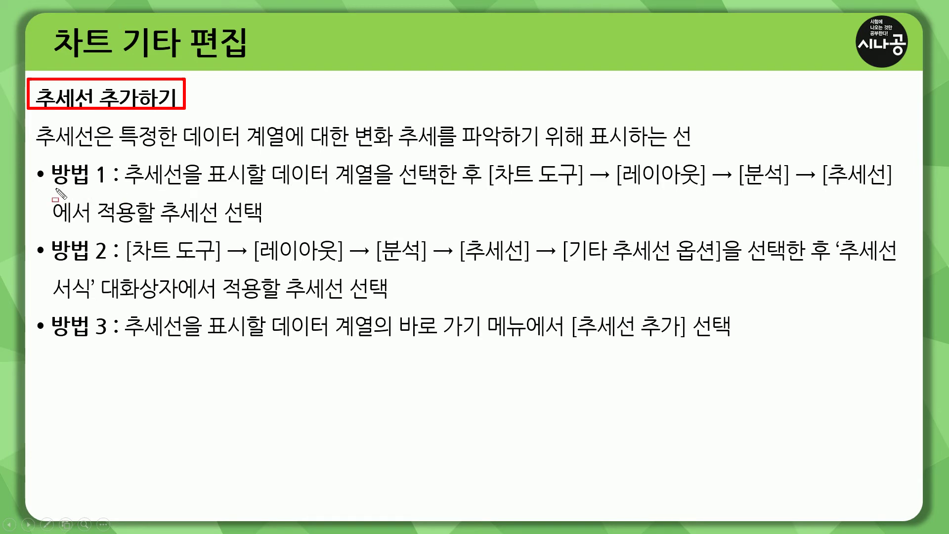
mouse_move(485, 157)
mouse_down()
mouse_move(708, 197)
mouse_move(889, 191)
mouse_up()
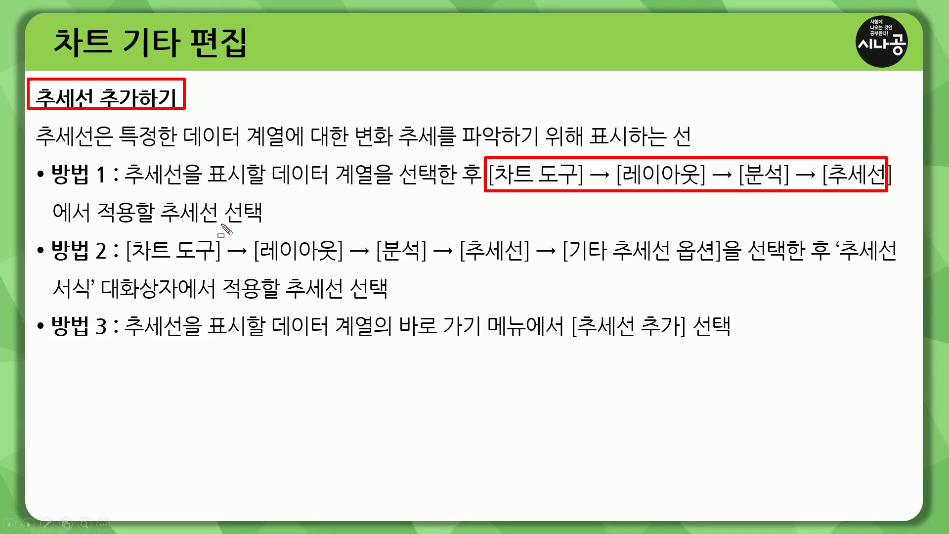
mouse_move(119, 236)
mouse_down()
mouse_move(244, 266)
mouse_move(538, 268)
mouse_up()
drag(667, 266, 715, 266)
drag(575, 269, 716, 267)
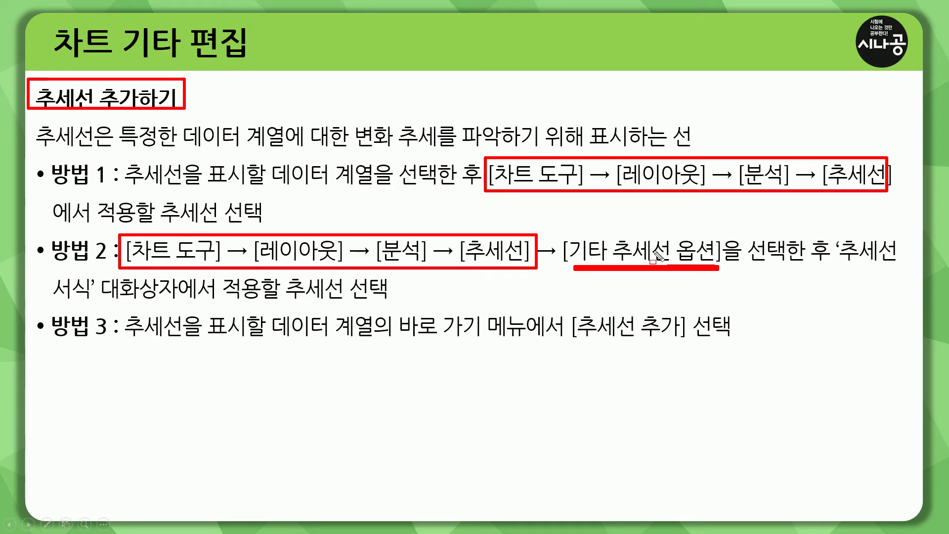